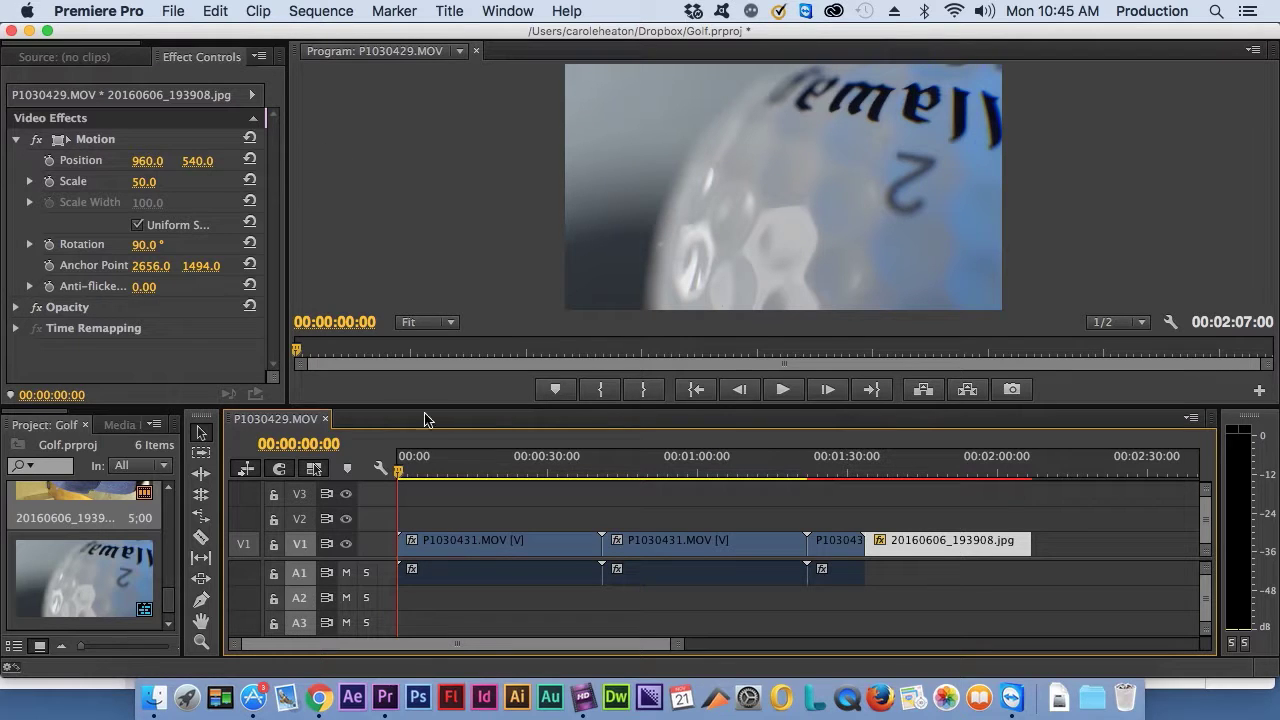
Step: Move the playhead to 00:01:36:19 over the blue cap photo and widen the project area beside the timeline
{"action": "left_click_drag", "start_coordinate": [399, 477], "coordinate": [839, 474]}
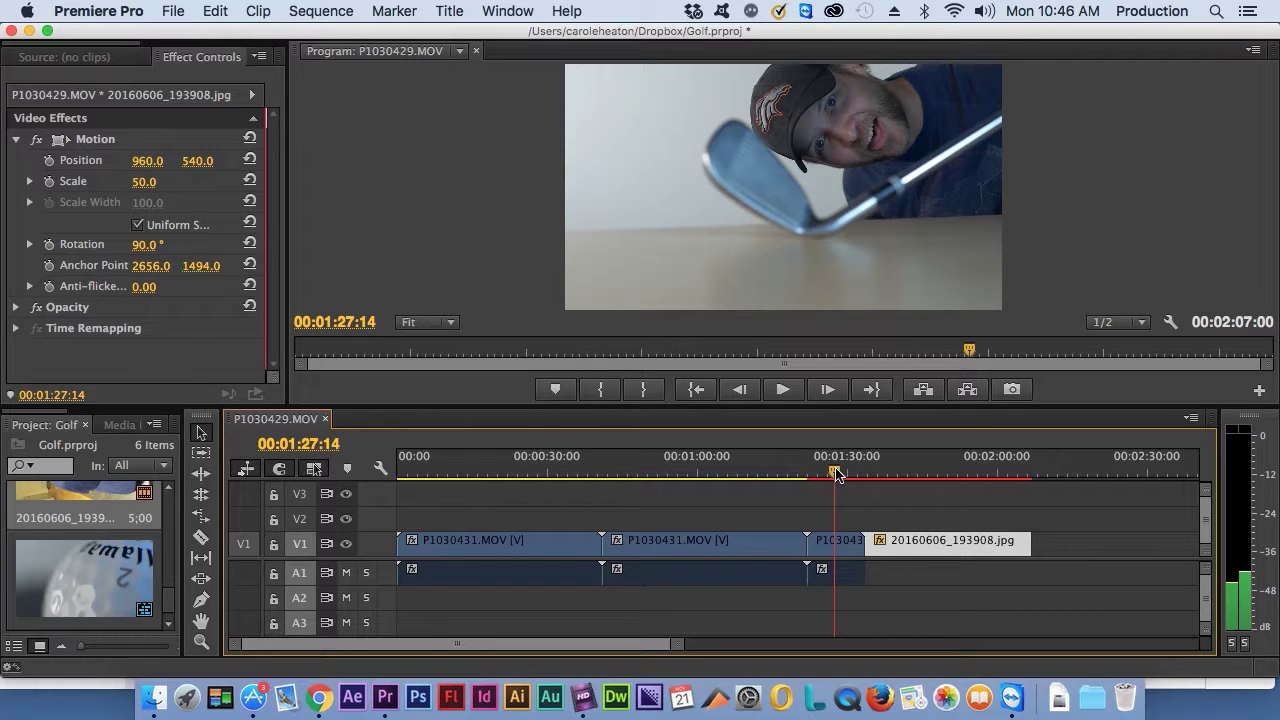
{"action": "left_click_drag", "start_coordinate": [836, 472], "coordinate": [880, 474]}
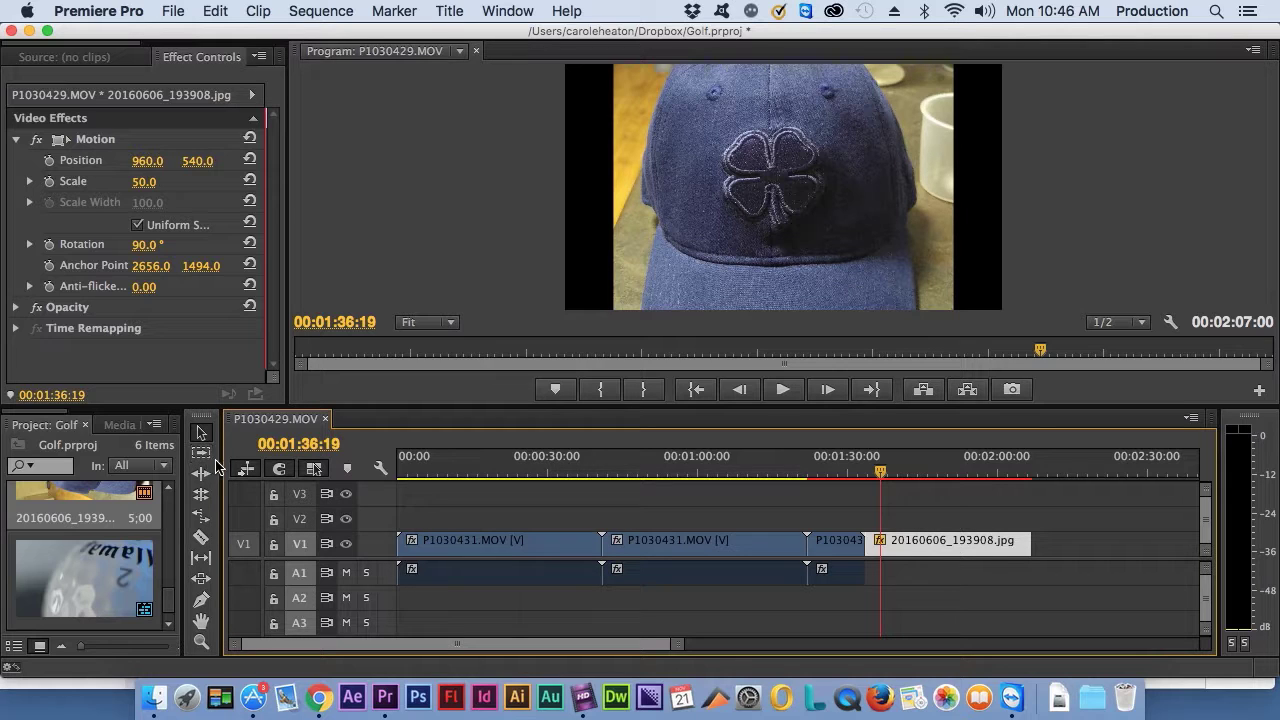
{"action": "left_click_drag", "start_coordinate": [222, 467], "coordinate": [381, 472]}
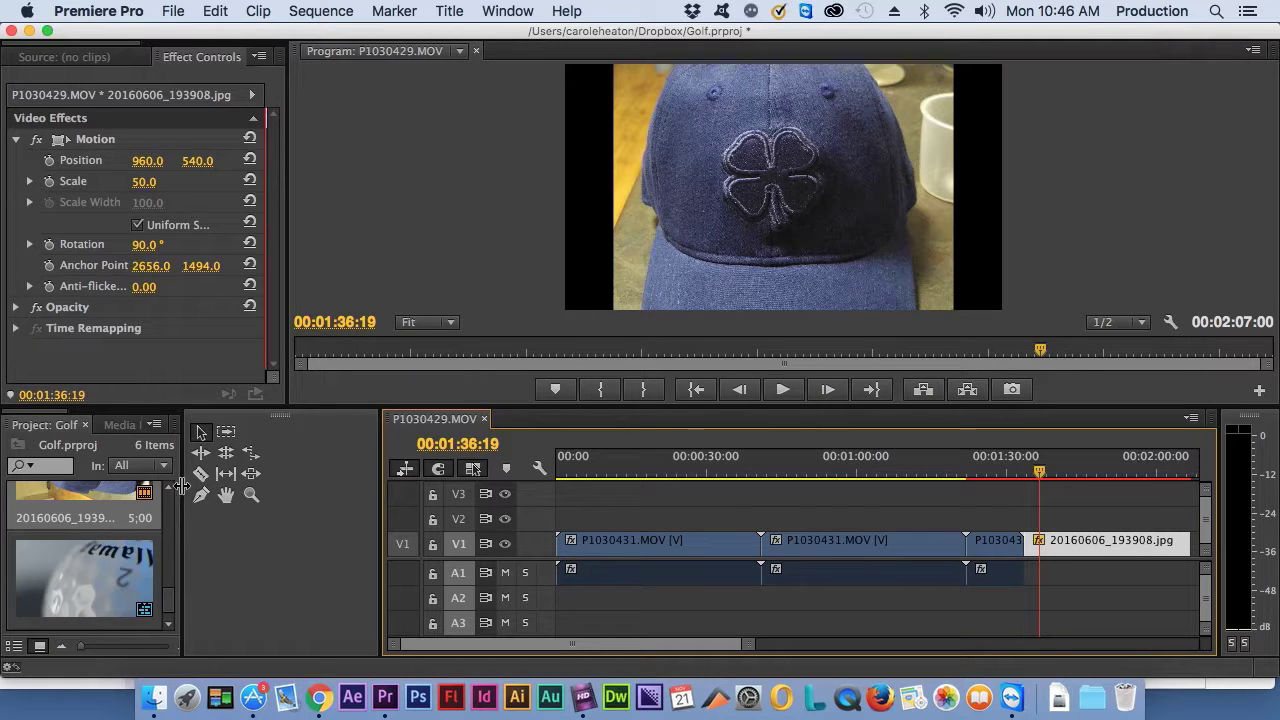
{"action": "left_click_drag", "start_coordinate": [182, 488], "coordinate": [345, 487]}
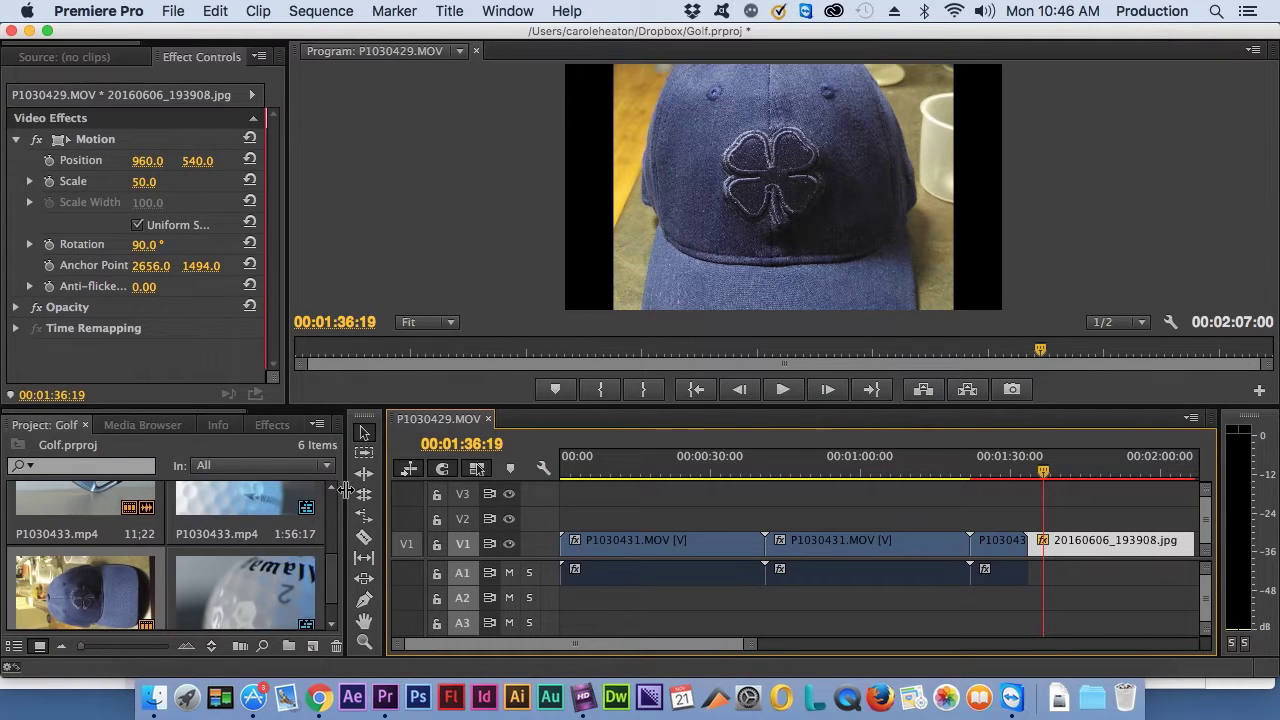
Step: Search the effects for "color" and apply Auto Color to the 20160606_193908.jpg clip
{"action": "left_click", "coordinate": [283, 428]}
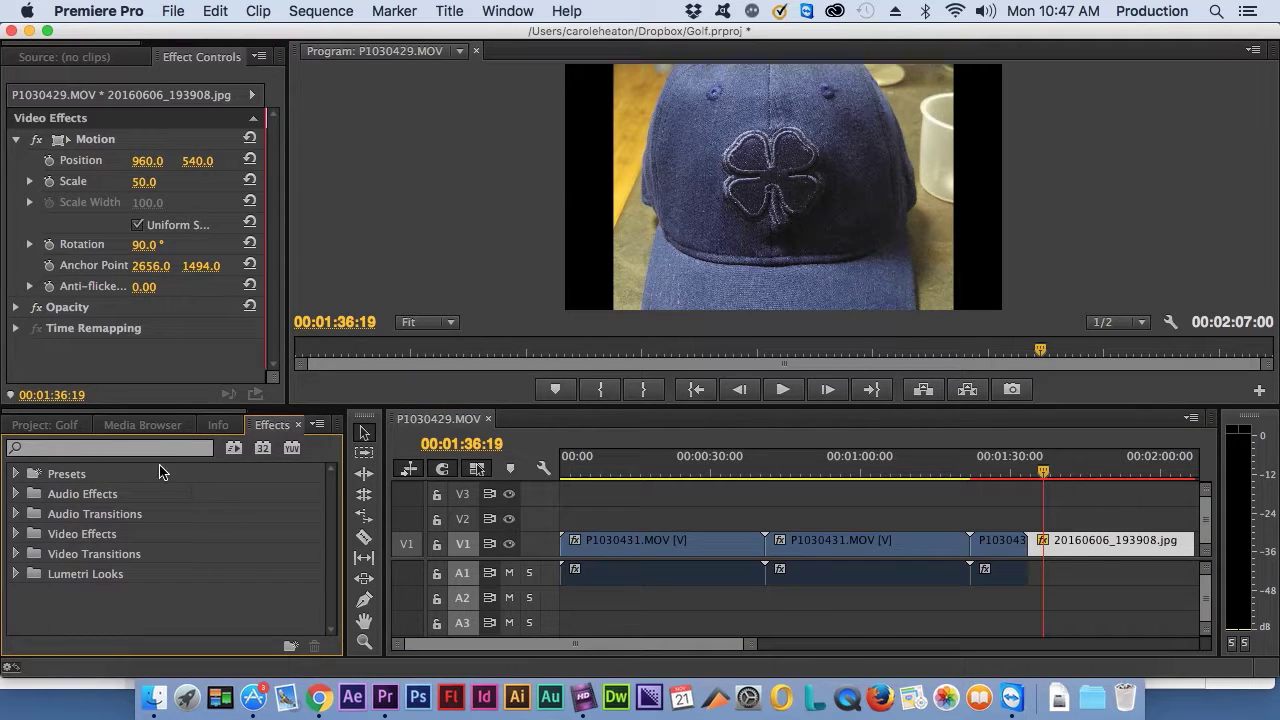
{"action": "left_click", "coordinate": [108, 448]}
{"action": "type", "text": "color"}
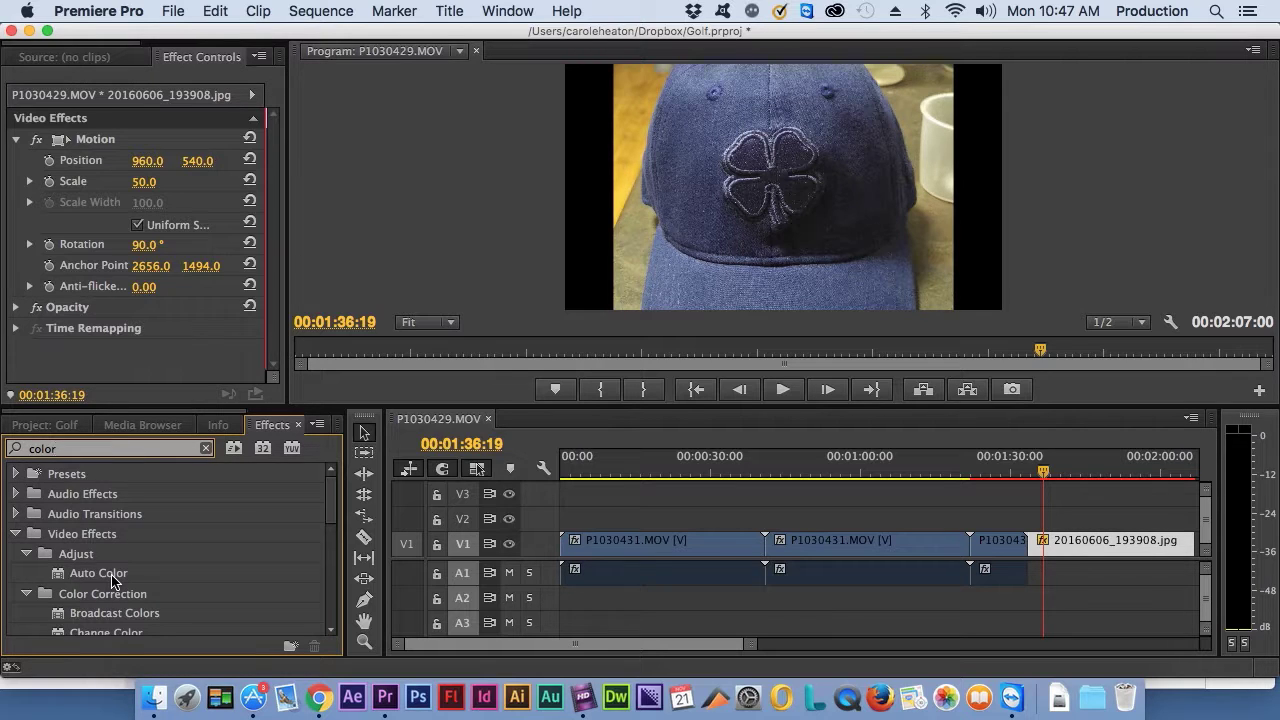
{"action": "left_click_drag", "start_coordinate": [113, 578], "coordinate": [1066, 548]}
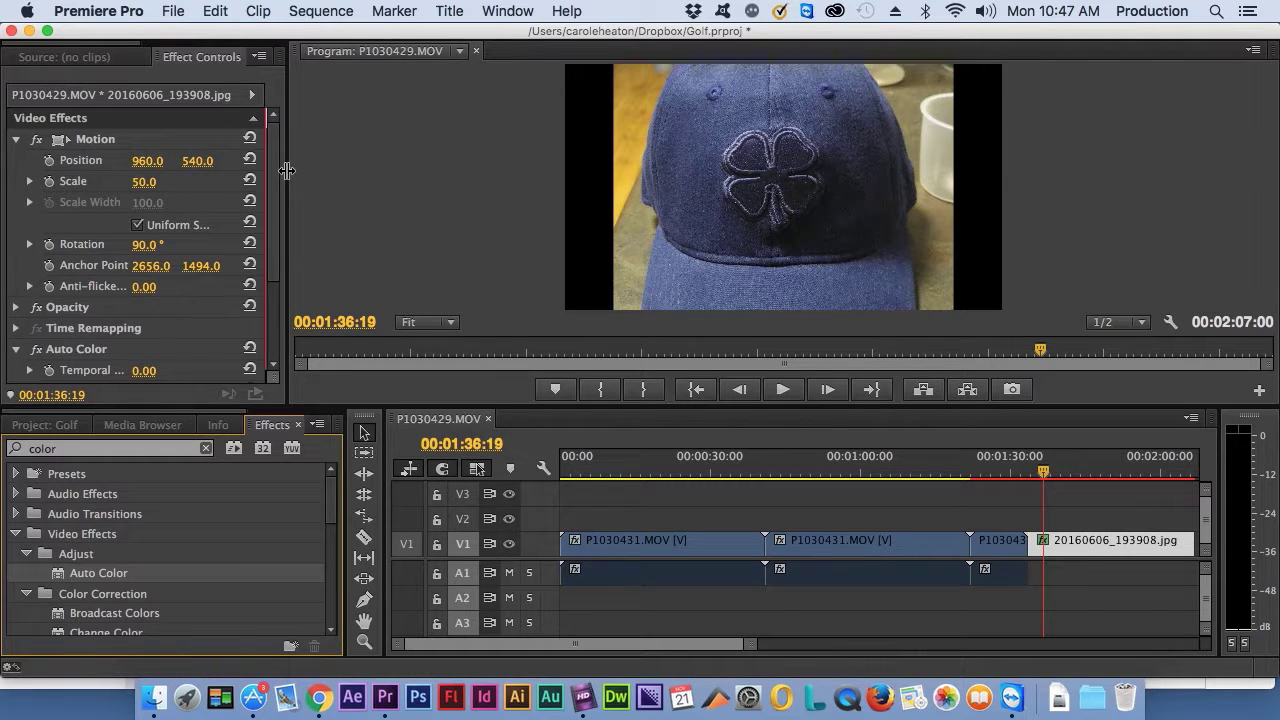
Step: Set Auto Color's Temporal Smoothing to 0.10 and its Black Clip to 0.00%
{"action": "left_click_drag", "start_coordinate": [286, 171], "coordinate": [477, 277]}
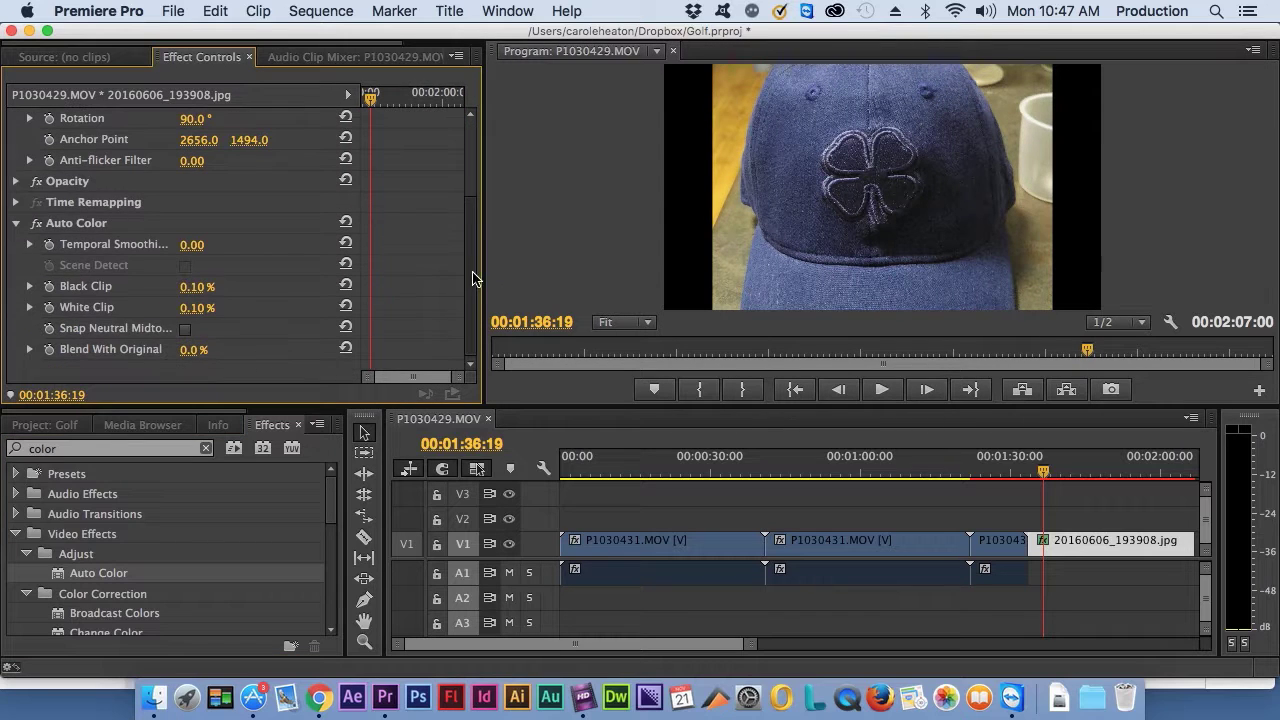
{"action": "left_click", "coordinate": [35, 247]}
{"action": "mouse_move", "coordinate": [40, 284]}
{"action": "left_mouse_down"}
{"action": "mouse_move", "coordinate": [176, 288]}
{"action": "mouse_move", "coordinate": [37, 287]}
{"action": "left_mouse_up"}
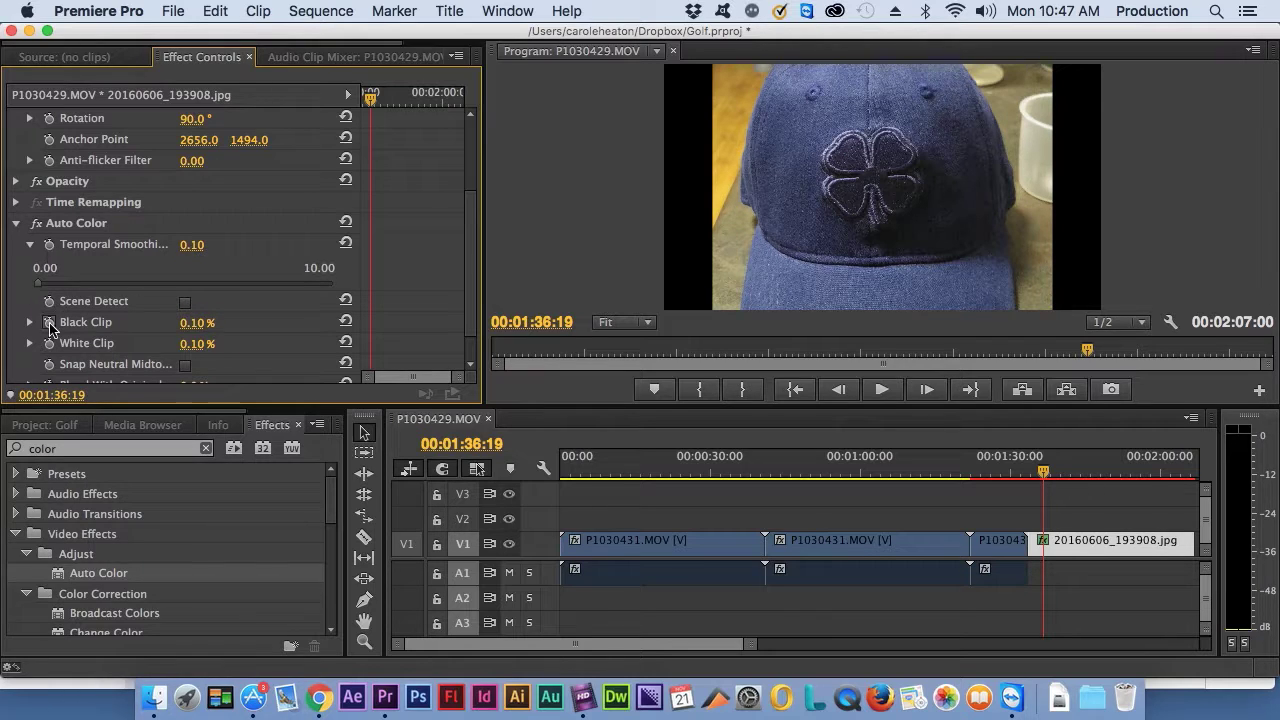
{"action": "left_click", "coordinate": [30, 322]}
{"action": "mouse_move", "coordinate": [40, 364]}
{"action": "left_mouse_down"}
{"action": "mouse_move", "coordinate": [184, 368]}
{"action": "mouse_move", "coordinate": [38, 364]}
{"action": "left_mouse_up"}
{"action": "left_click", "coordinate": [30, 322]}
Step: Delete Auto Color from the cap photo clip and apply the RGB Color Corrector effect instead
{"action": "left_click", "coordinate": [108, 224]}
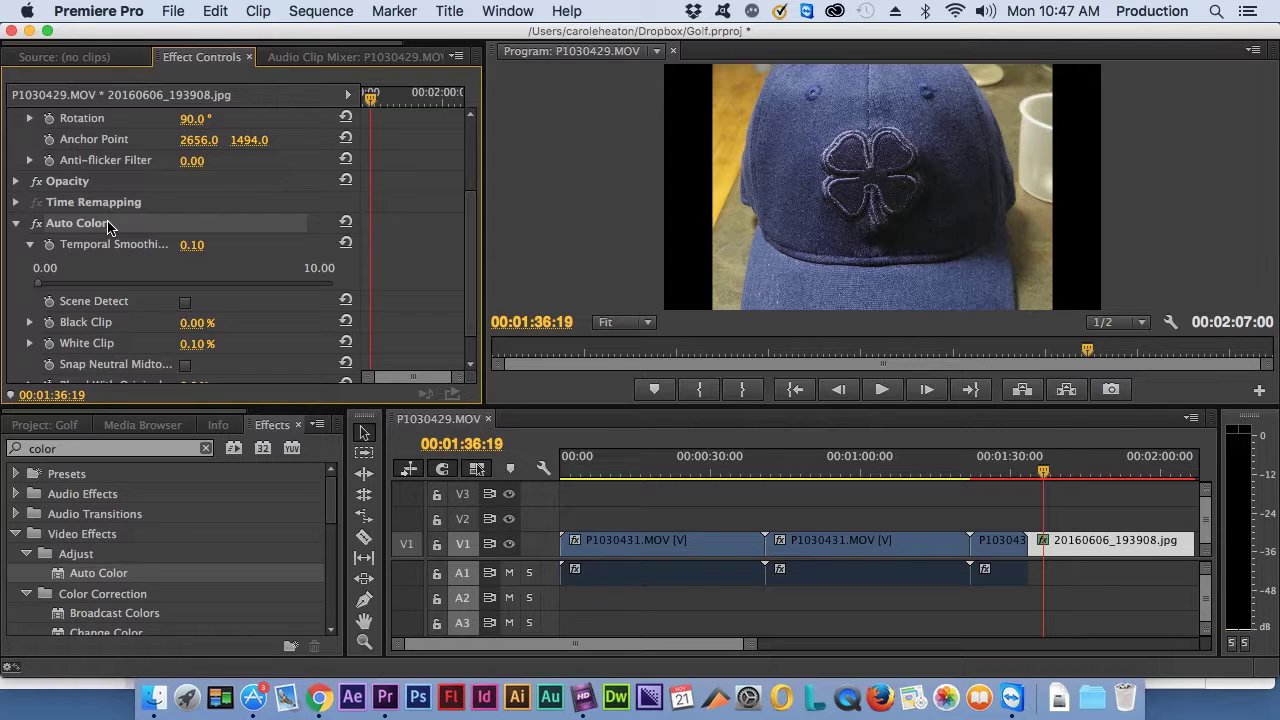
{"action": "key", "text": "Delete"}
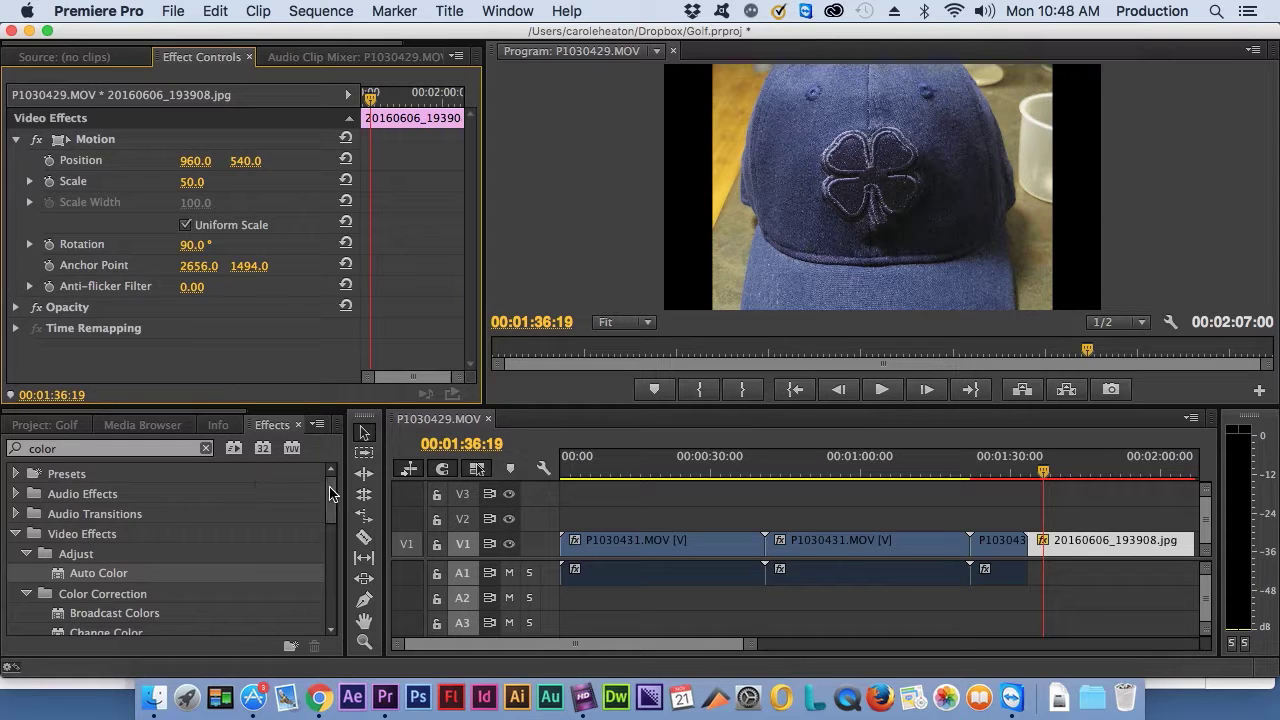
{"action": "left_click_drag", "start_coordinate": [330, 495], "coordinate": [318, 564]}
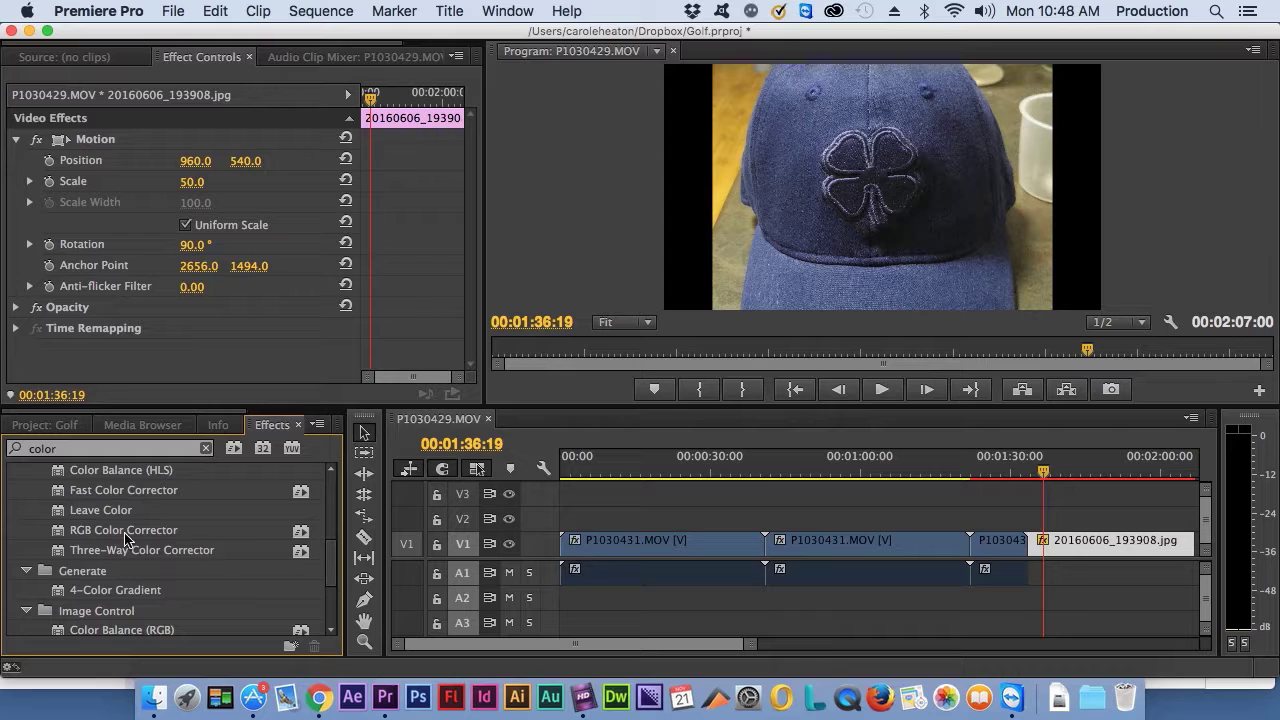
{"action": "left_click_drag", "start_coordinate": [126, 540], "coordinate": [1055, 543]}
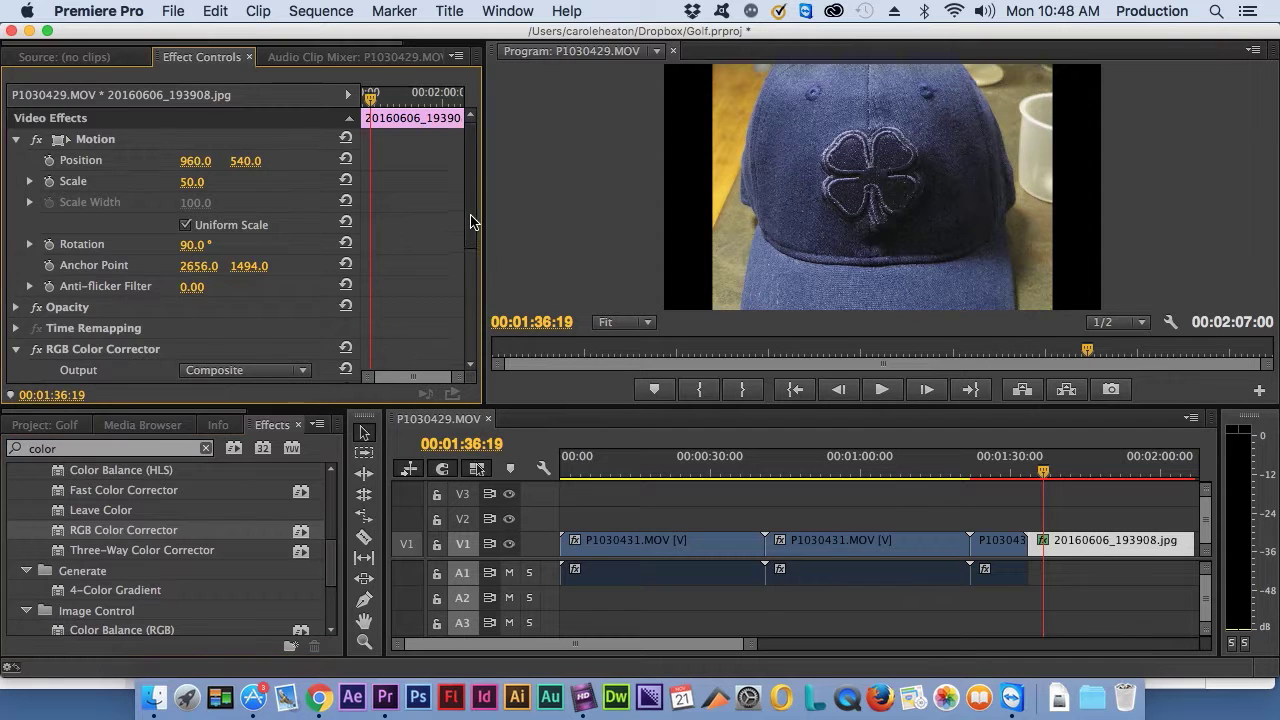
Step: Try RGB Color Corrector with gamma 0.94 and gain 2.11 on the cap photo, and delete the effect
{"action": "left_click_drag", "start_coordinate": [471, 229], "coordinate": [472, 328]}
{"action": "left_click", "coordinate": [29, 266]}
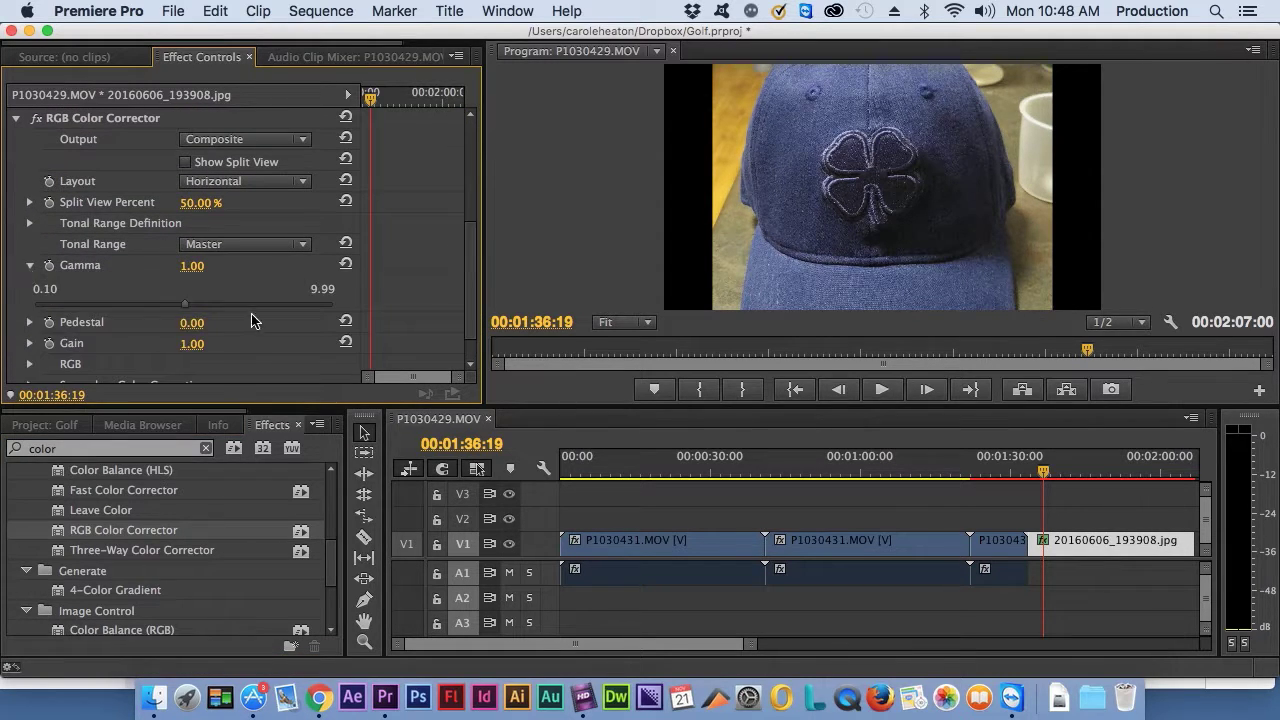
{"action": "left_click_drag", "start_coordinate": [188, 310], "coordinate": [230, 343]}
{"action": "left_click", "coordinate": [30, 266]}
{"action": "left_click", "coordinate": [108, 127]}
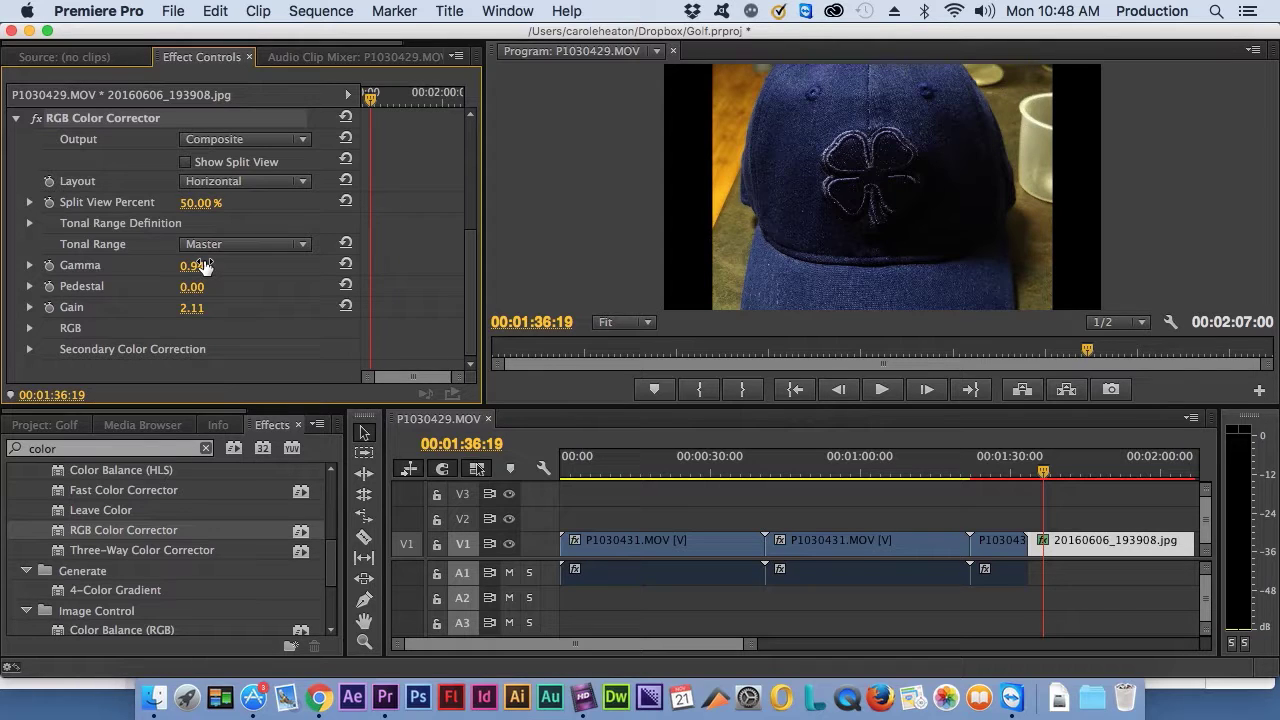
{"action": "left_click_drag", "start_coordinate": [205, 267], "coordinate": [206, 266]}
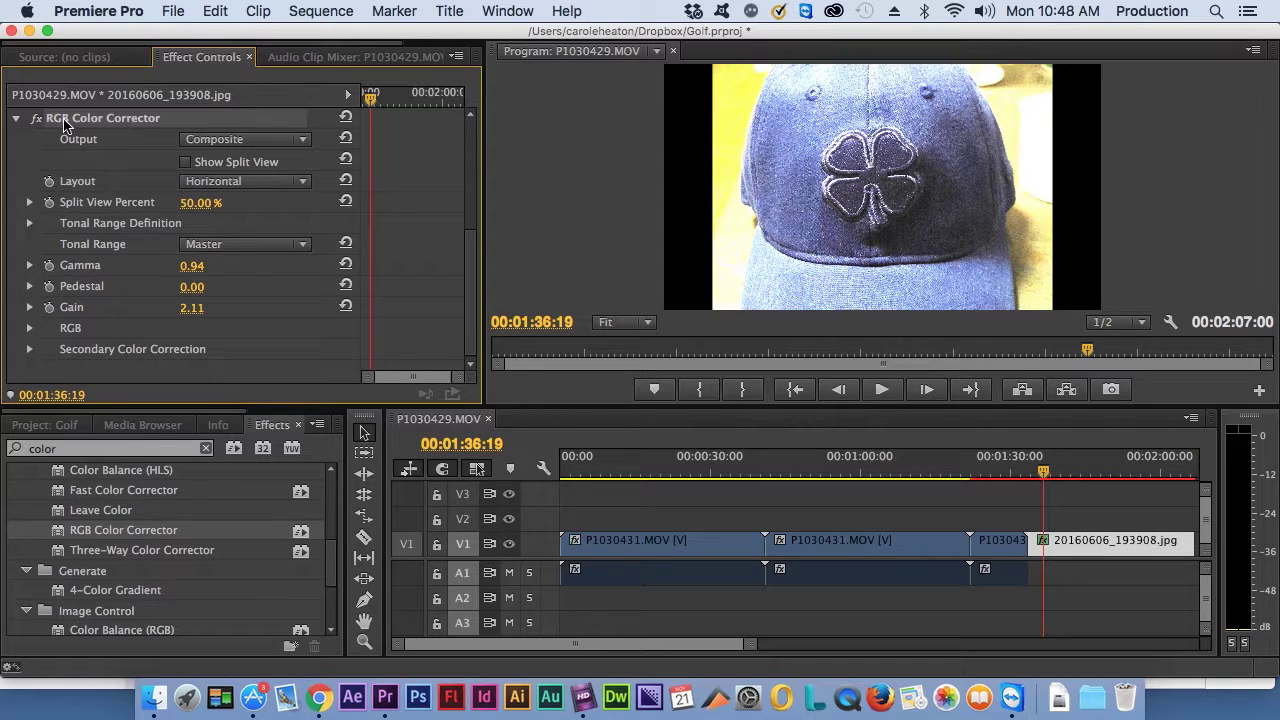
{"action": "key", "text": "Delete"}
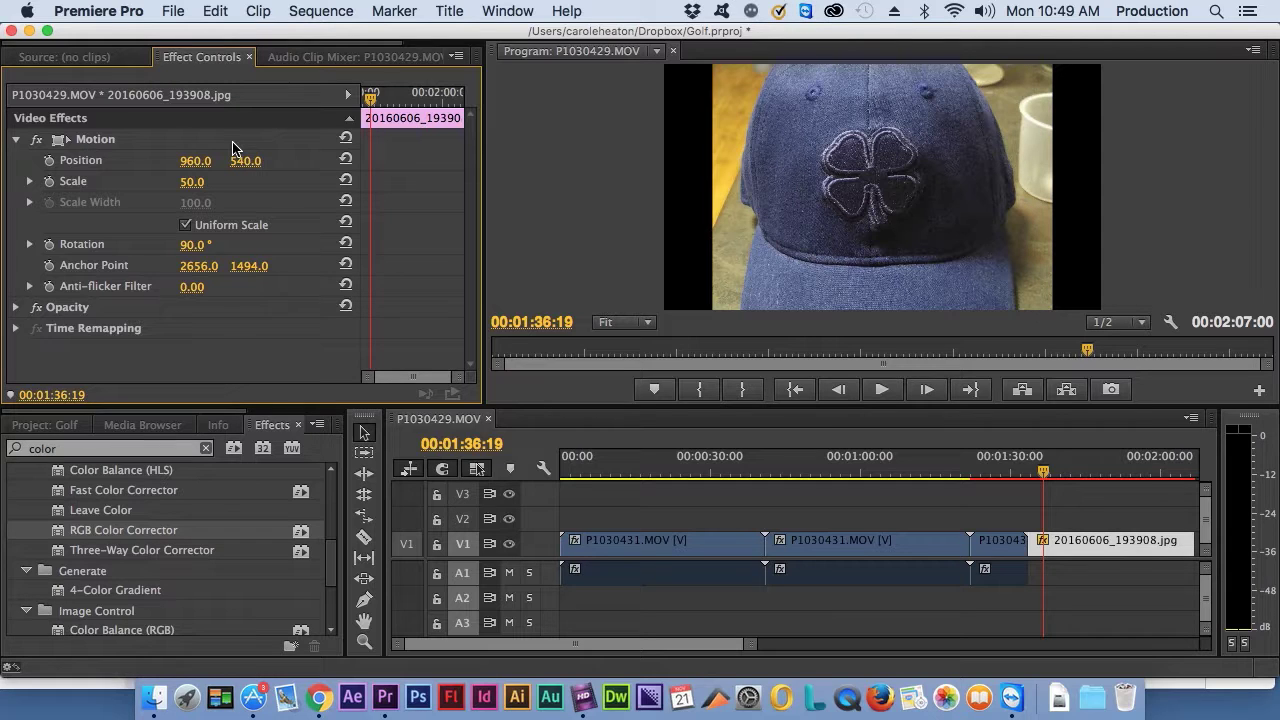
Step: Open the recent project City.prproj and move the playhead to 00:00:27:19 on the C0094.MP4 clip
{"action": "left_click", "coordinate": [173, 11]}
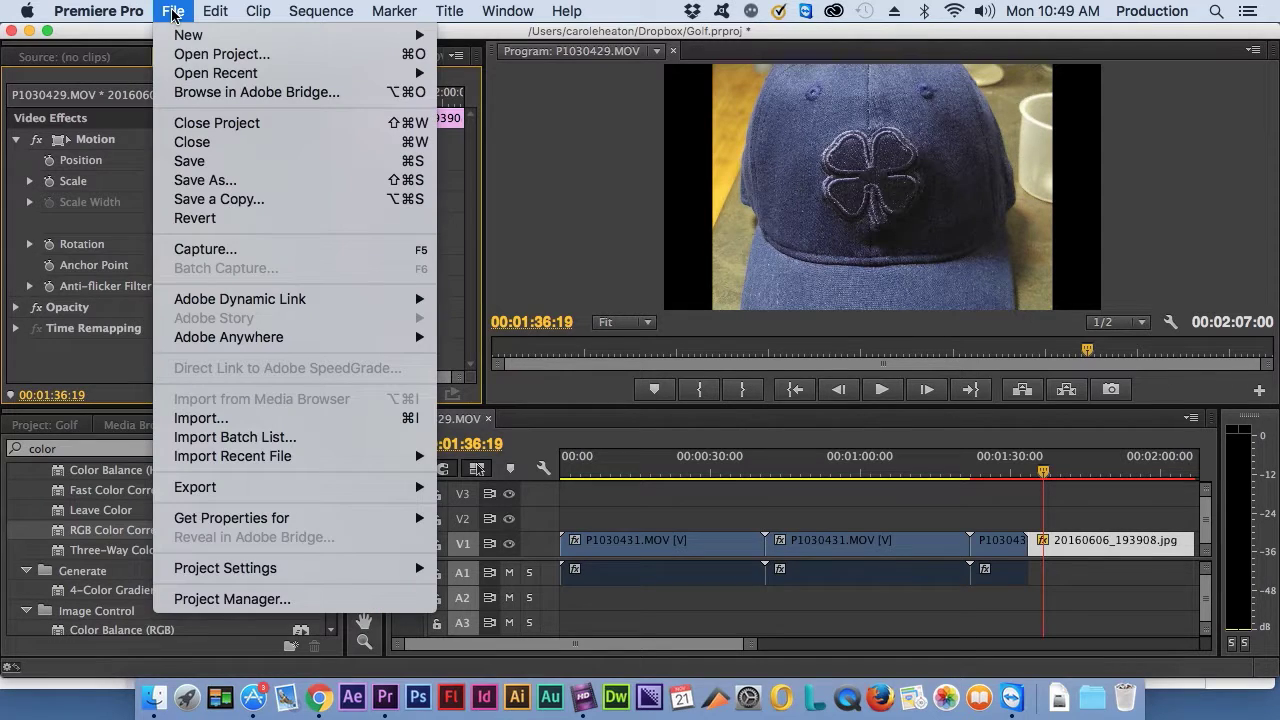
{"action": "mouse_move", "coordinate": [290, 75]}
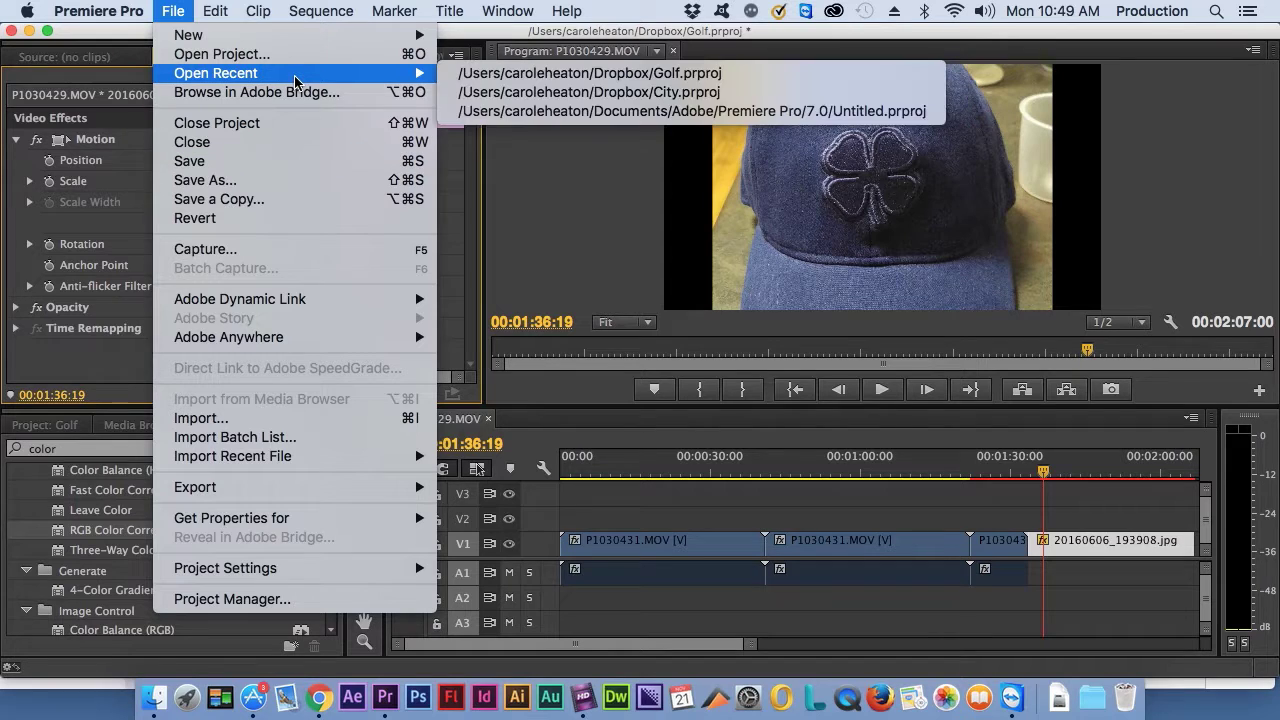
{"action": "left_click", "coordinate": [598, 100]}
{"action": "left_click", "coordinate": [729, 376]}
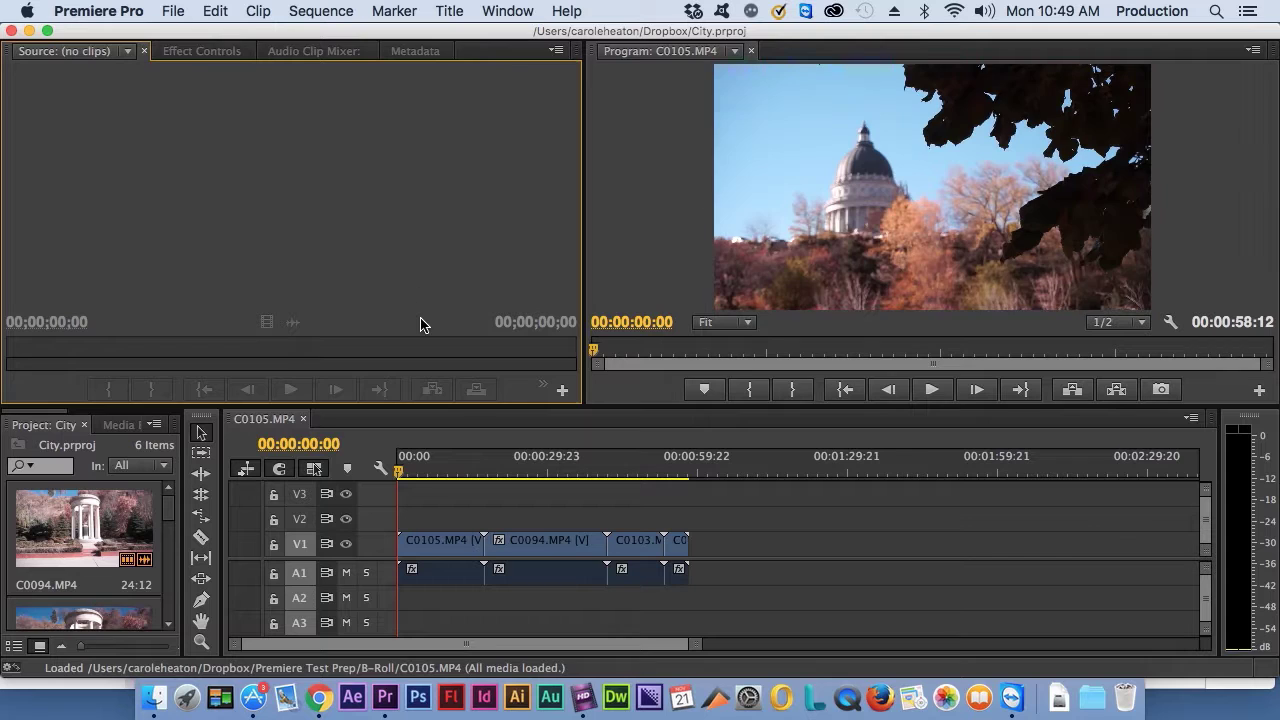
{"action": "left_click_drag", "start_coordinate": [399, 470], "coordinate": [536, 472]}
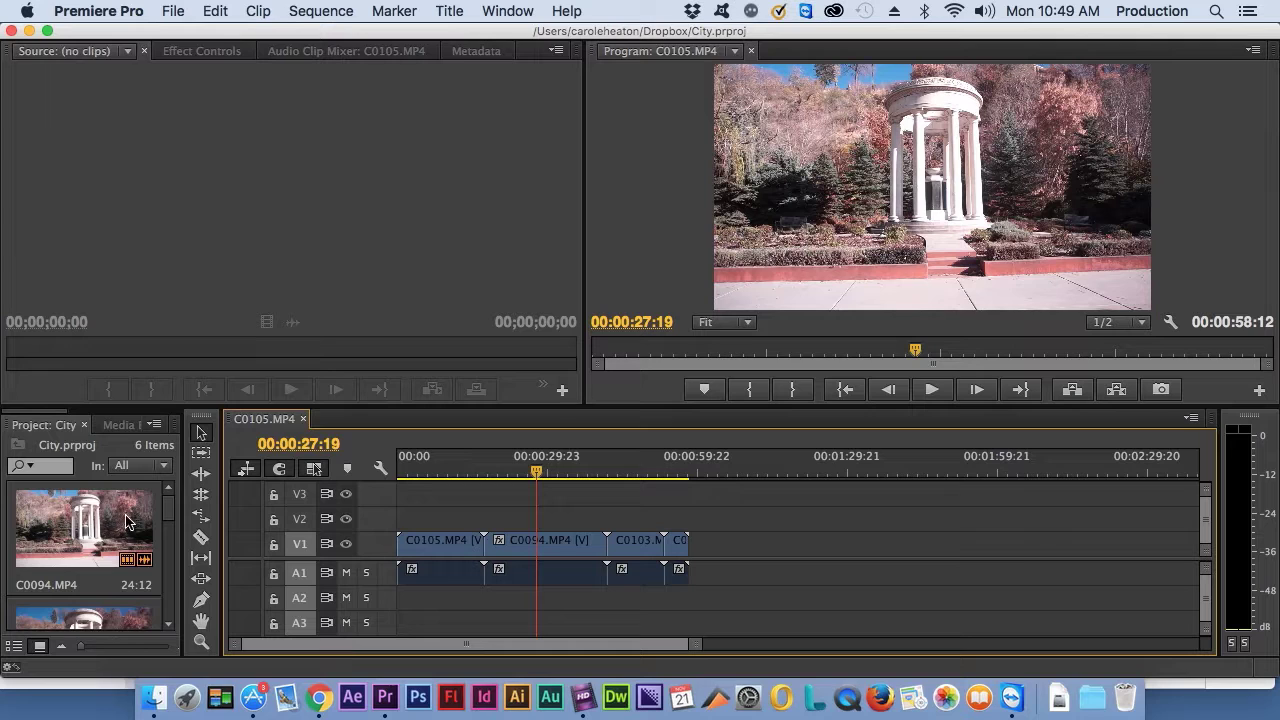
Step: Search the effects for "rgb" and apply RGB Curves to the C0094.MP4 clip on V1
{"action": "left_click_drag", "start_coordinate": [180, 500], "coordinate": [344, 498]}
{"action": "left_click", "coordinate": [275, 427]}
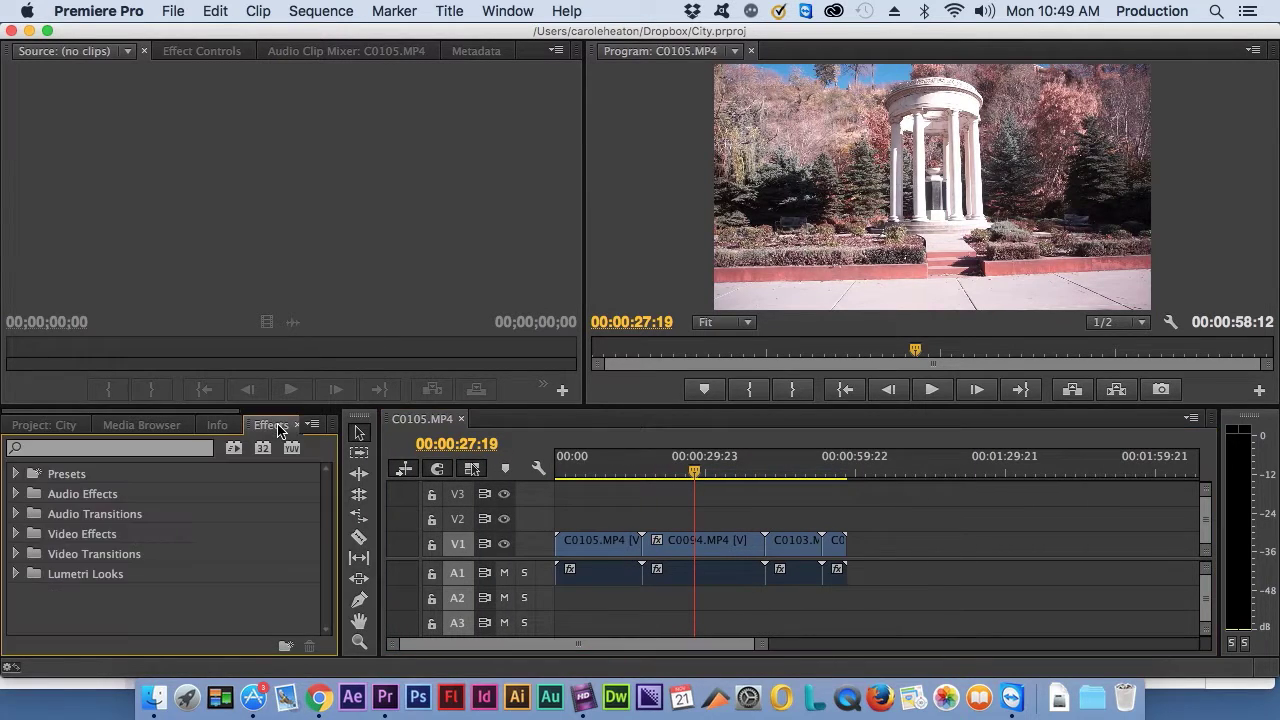
{"action": "left_click", "coordinate": [47, 450]}
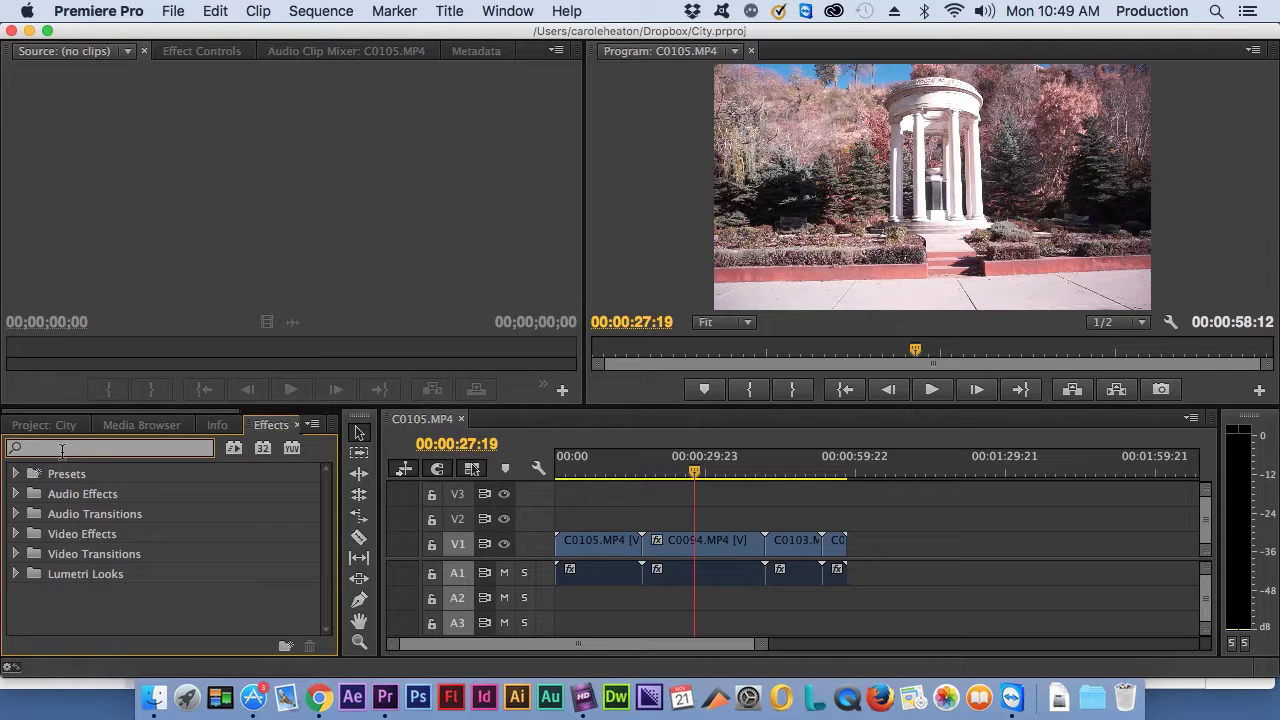
{"action": "type", "text": "rgb"}
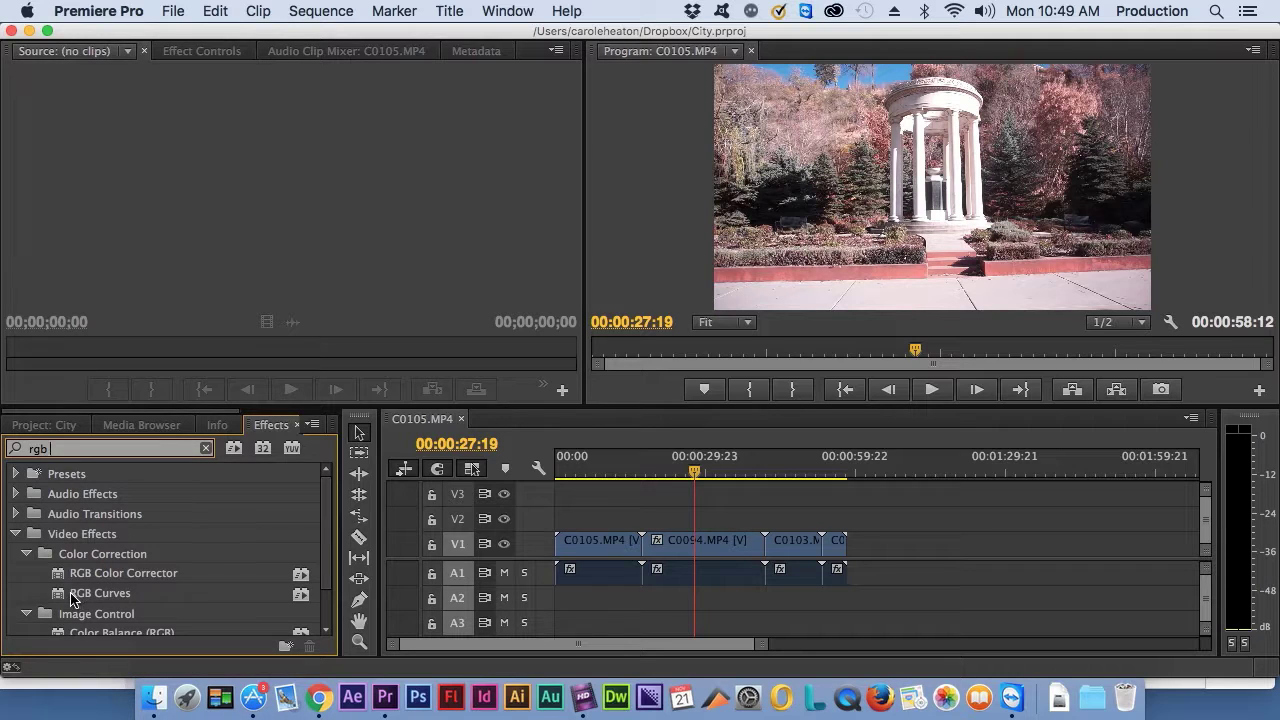
{"action": "left_click", "coordinate": [719, 555]}
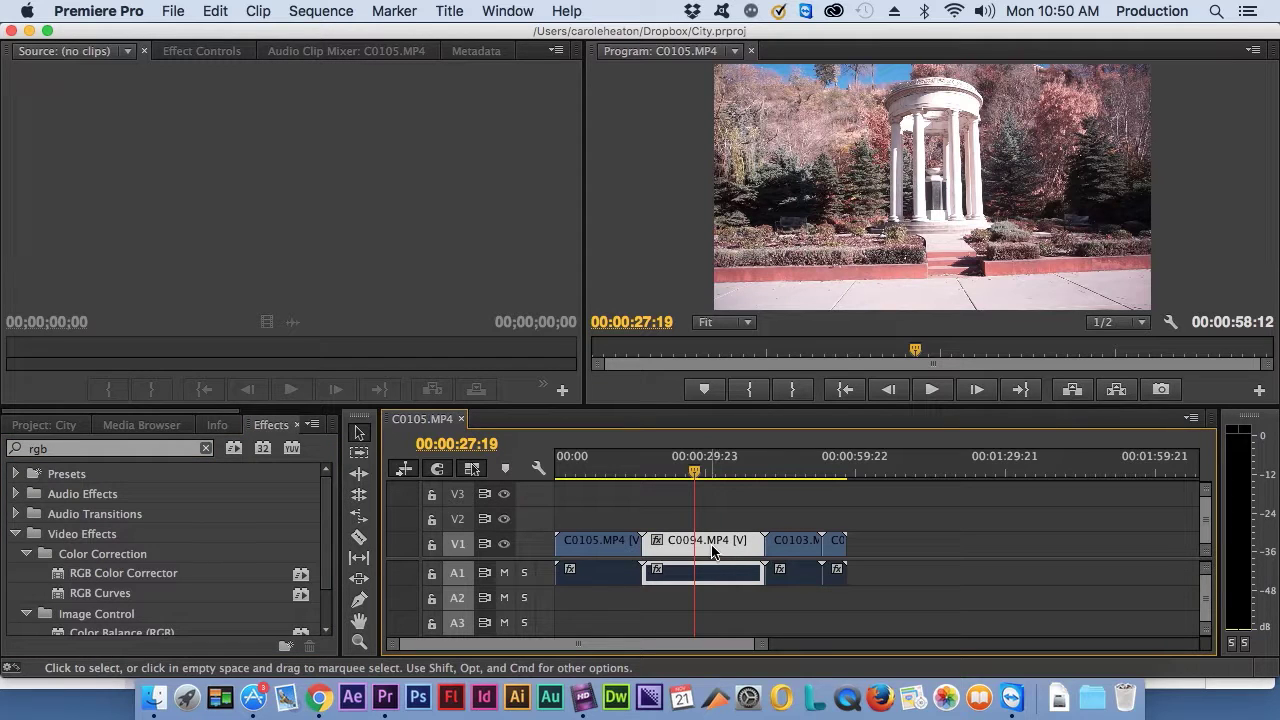
{"action": "double_click", "coordinate": [57, 599]}
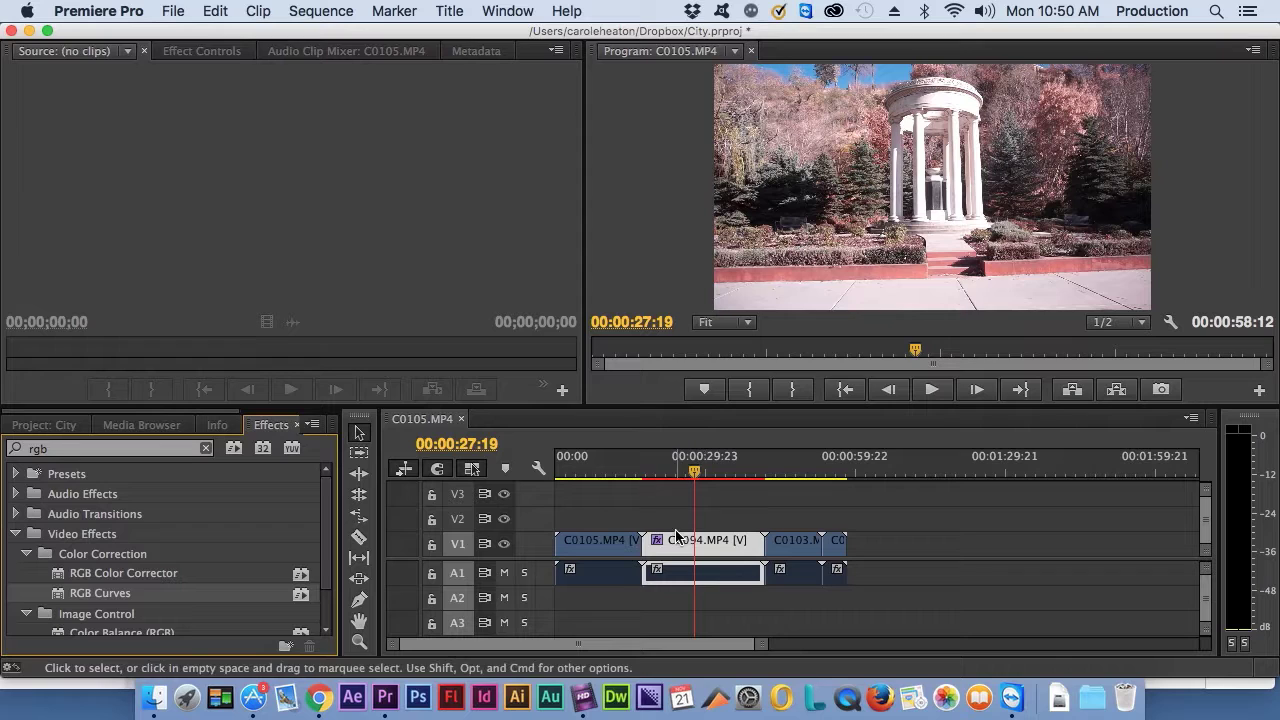
Step: Bend the middle of the Red curve downward in the clip's RGB Curves effect to reduce the red tint
{"action": "left_click", "coordinate": [210, 54]}
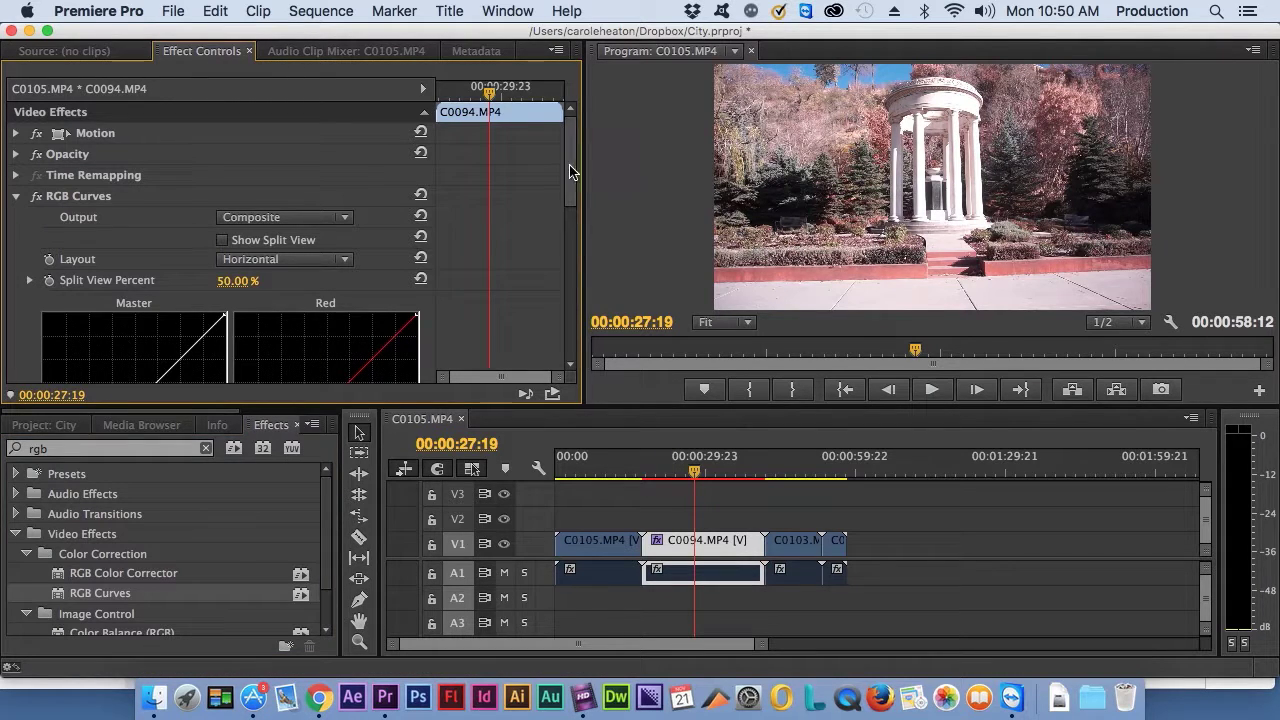
{"action": "scroll", "coordinate": [571, 180], "scroll_direction": "down", "scroll_amount": 1}
{"action": "left_click_drag", "start_coordinate": [571, 180], "coordinate": [571, 232]}
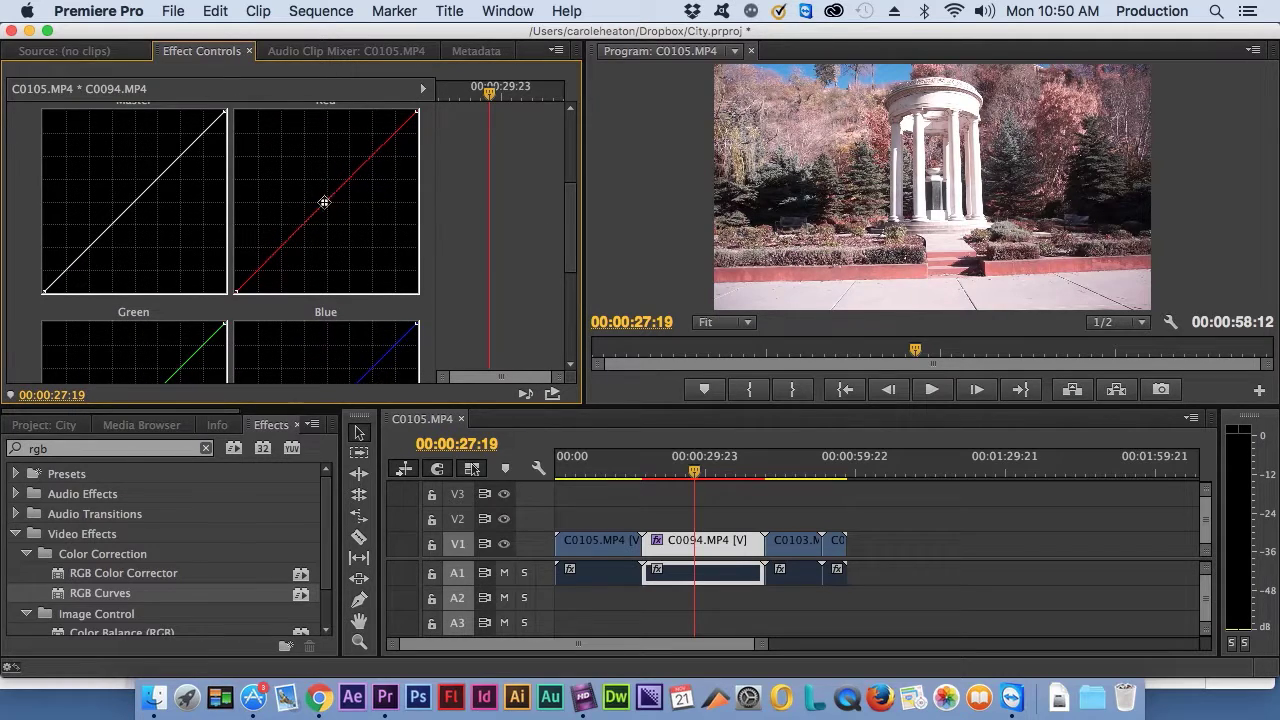
{"action": "left_click_drag", "start_coordinate": [322, 205], "coordinate": [349, 223]}
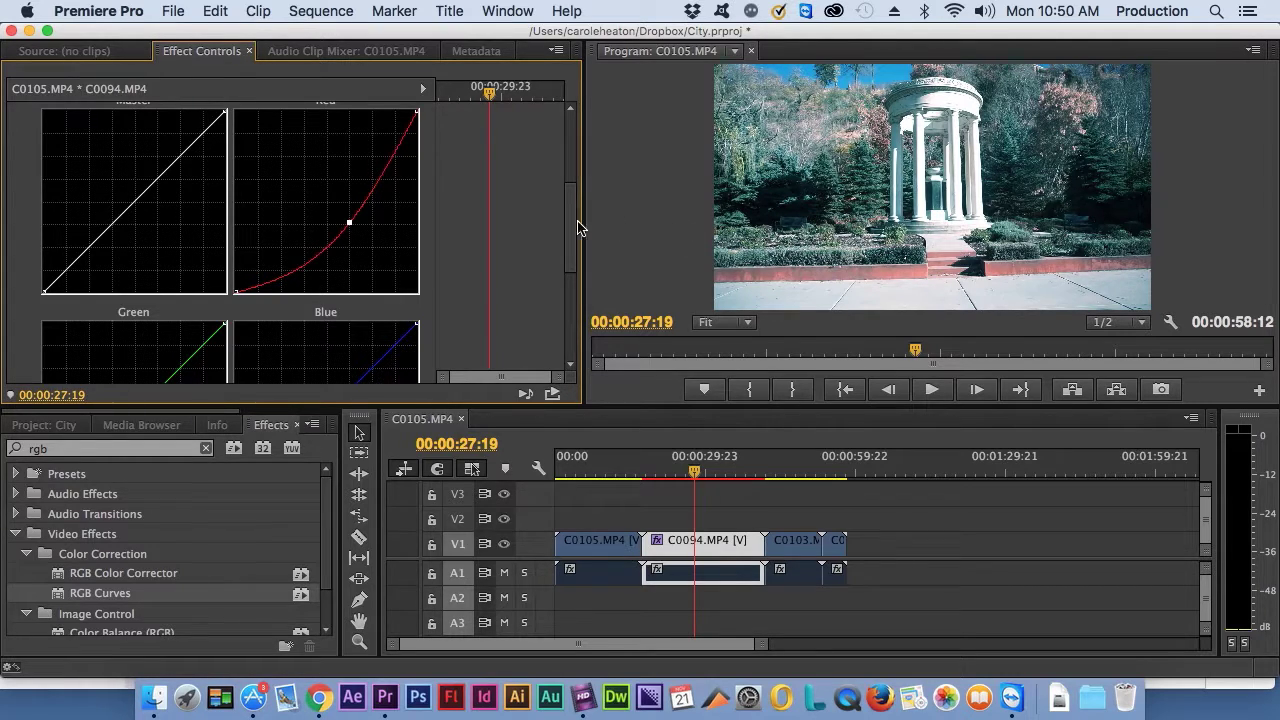
Step: Raise the upper part of the Green curve and of the Blue curve slightly
{"action": "left_click_drag", "start_coordinate": [570, 234], "coordinate": [566, 257]}
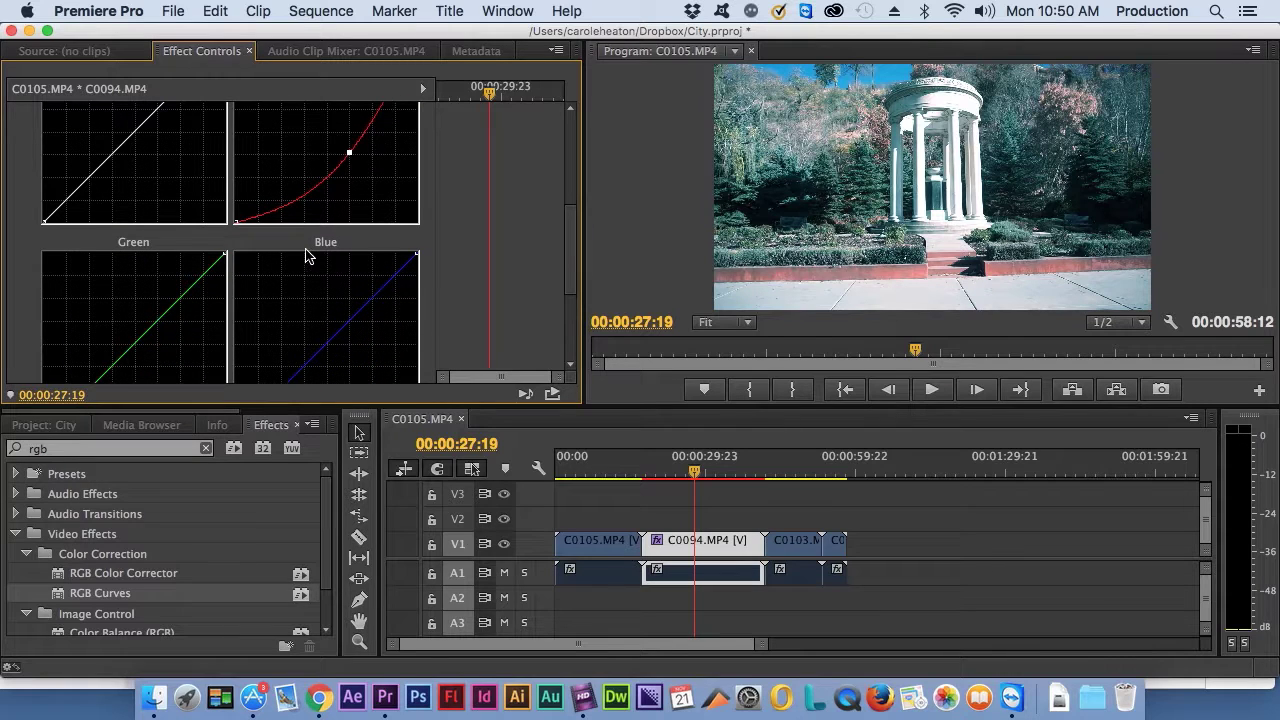
{"action": "left_click_drag", "start_coordinate": [190, 281], "coordinate": [191, 279]}
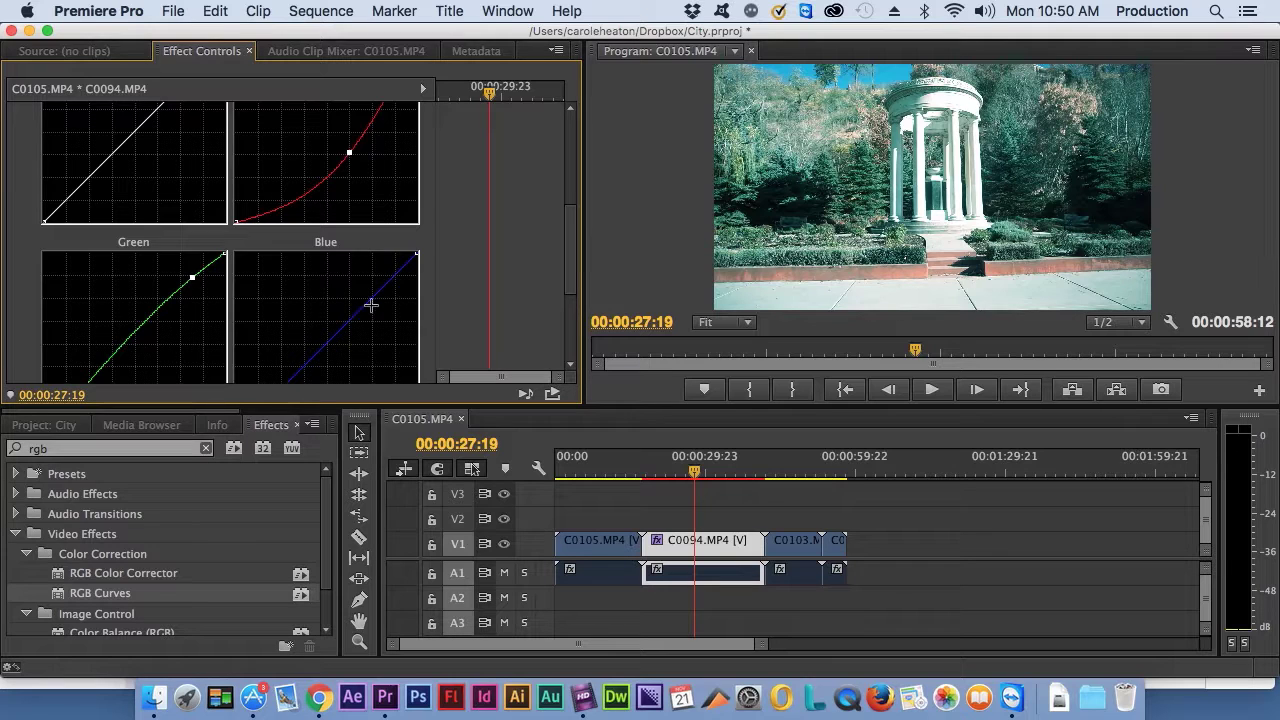
{"action": "left_click_drag", "start_coordinate": [371, 301], "coordinate": [365, 288]}
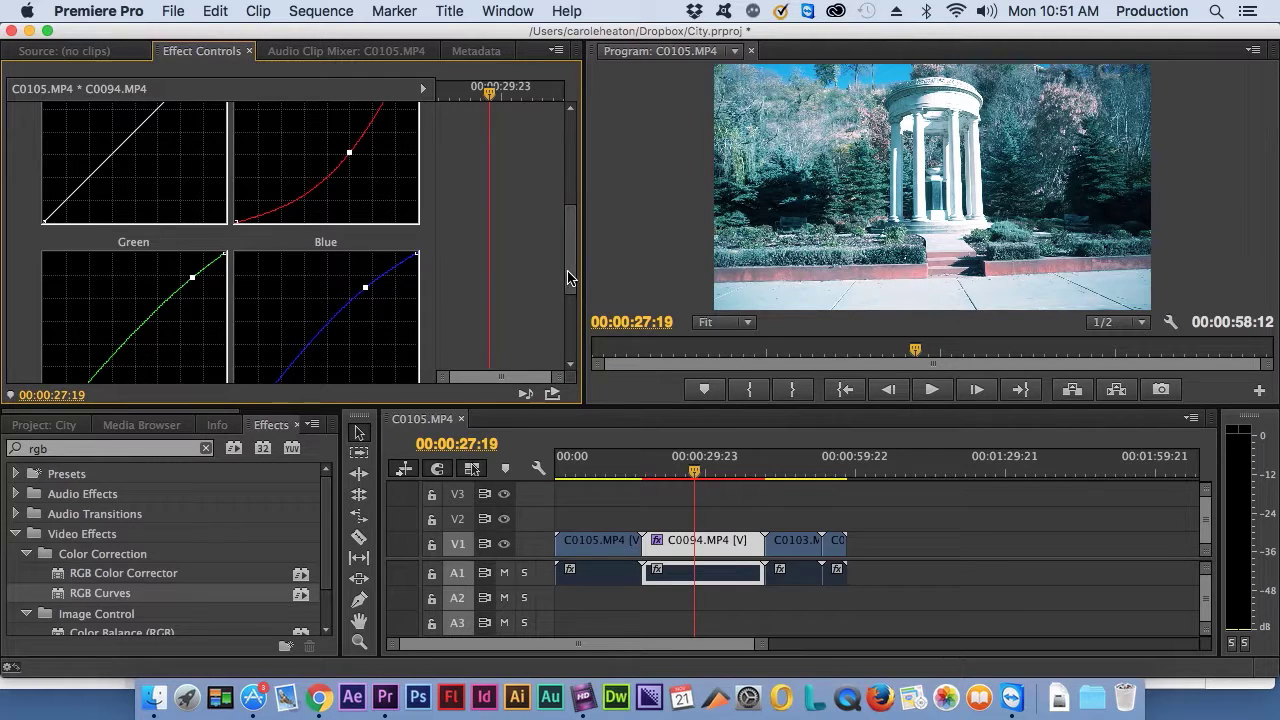
Step: Try pulling the lower part of the Blue curve down sharply, and undo that change
{"action": "scroll", "coordinate": [567, 278], "scroll_direction": "down", "scroll_amount": 2}
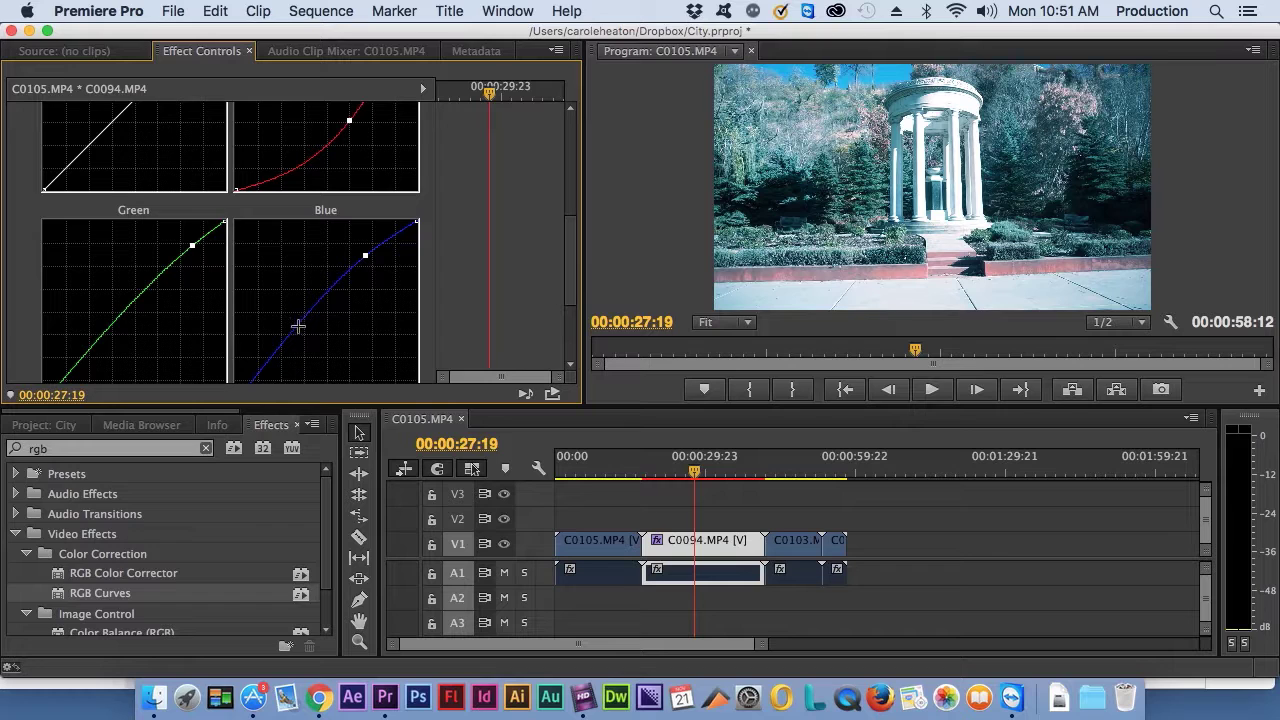
{"action": "left_click_drag", "start_coordinate": [298, 326], "coordinate": [330, 364]}
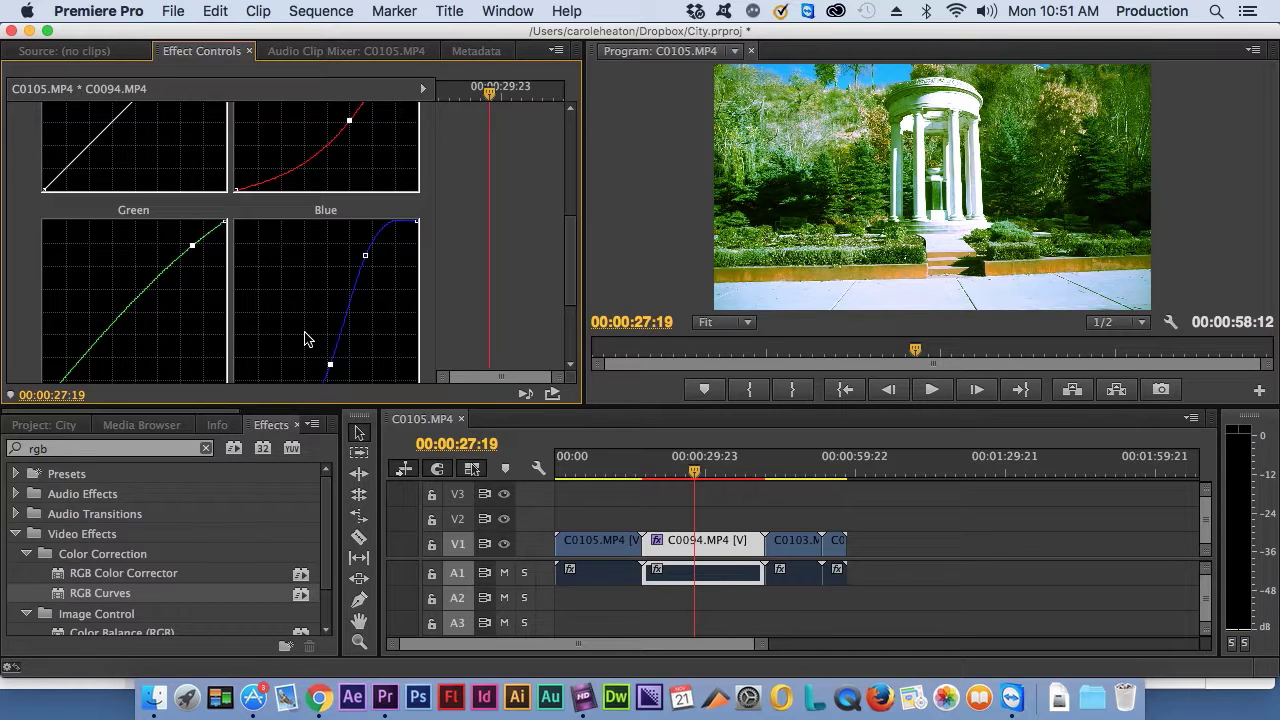
{"action": "left_click", "coordinate": [215, 11]}
{"action": "left_click", "coordinate": [228, 32]}
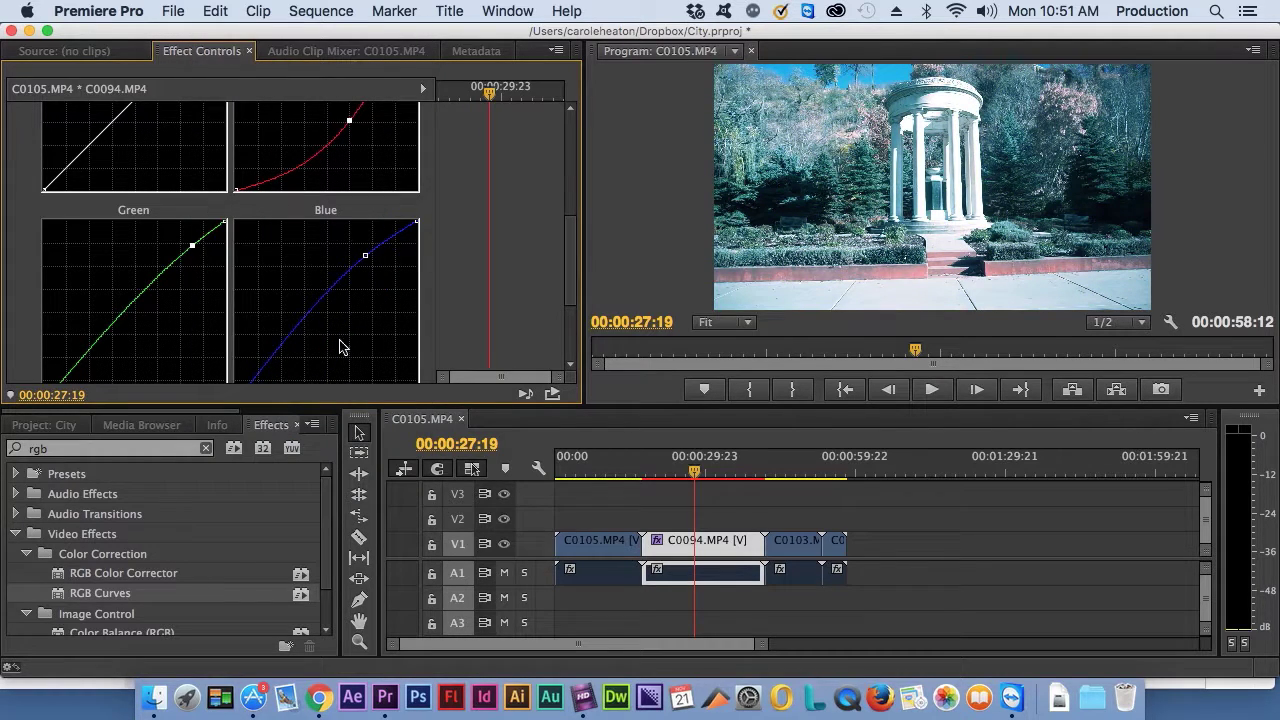